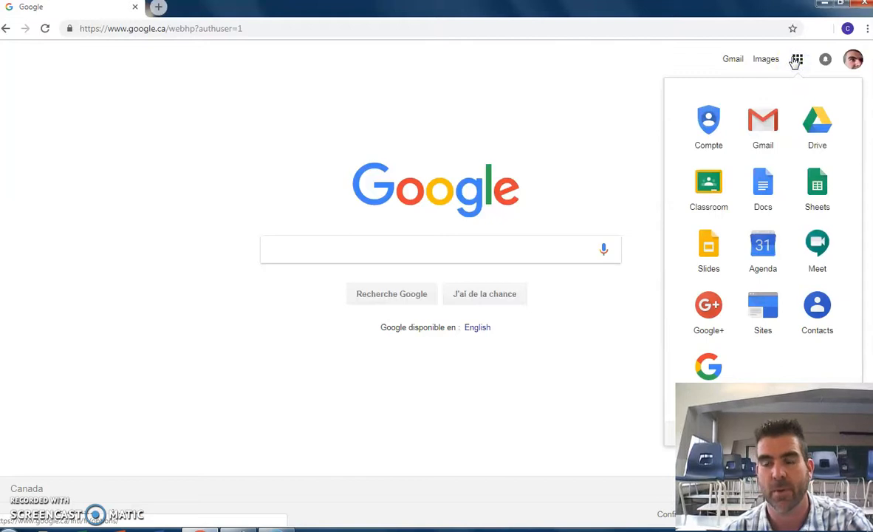
- Switch to Google Drive and create a new Google Drawings file
left_click(817, 126)
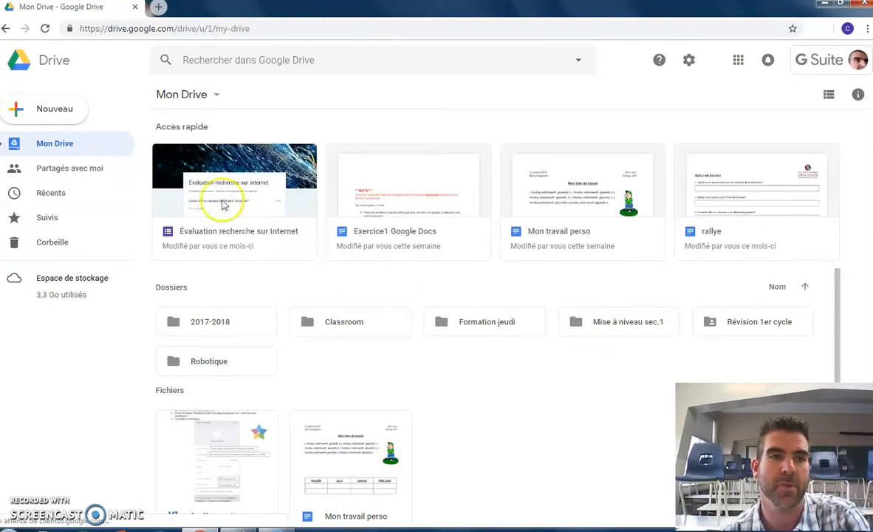
left_click(20, 114)
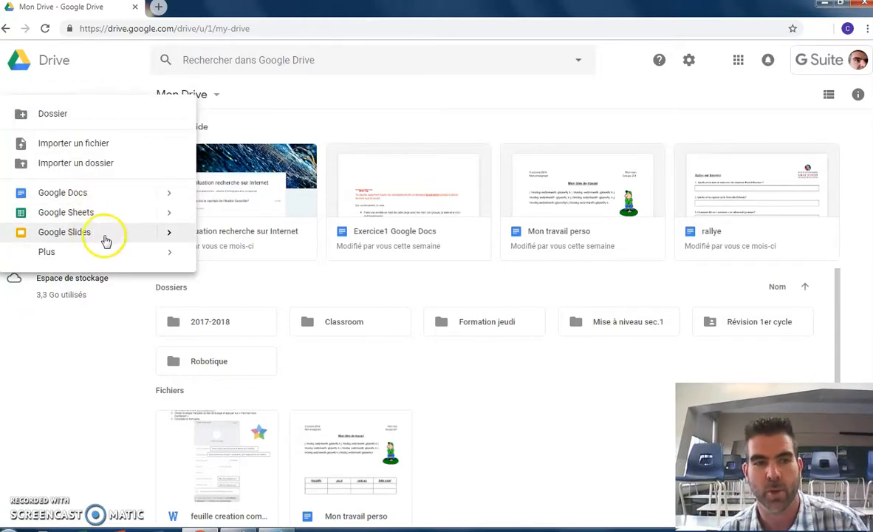
mouse_move(82, 253)
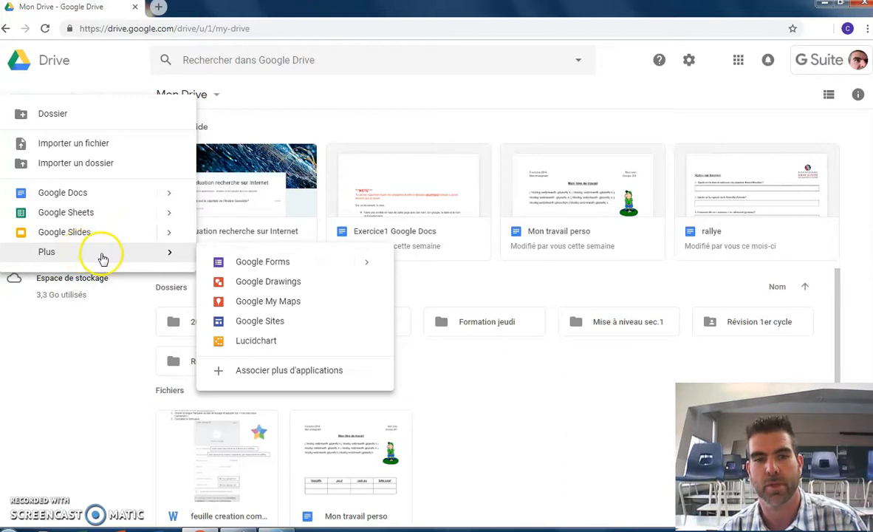
left_click(295, 285)
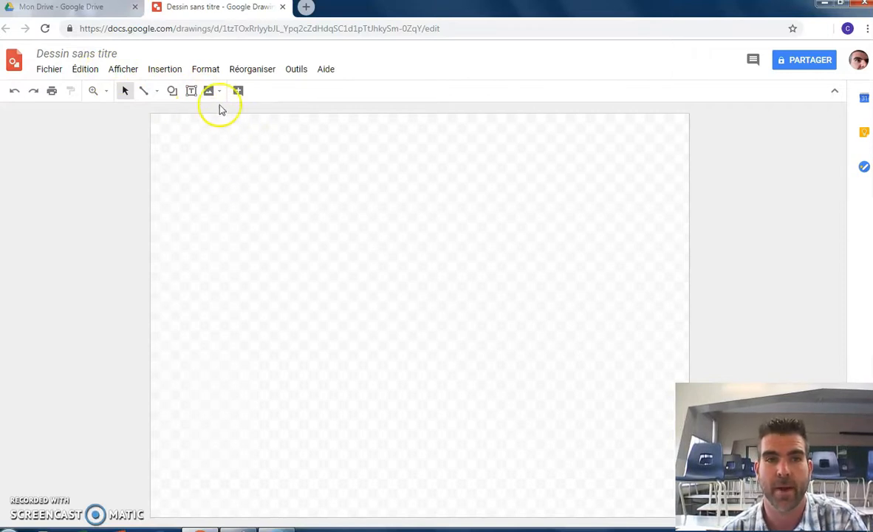
- Rename the untitled drawing as "Mon travail de dessin"
left_click(89, 52)
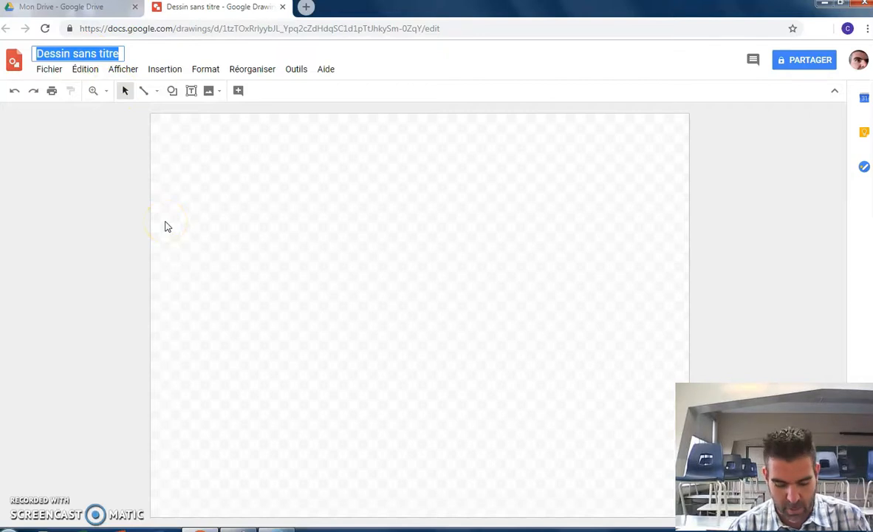
type("Mon travail de dessin")
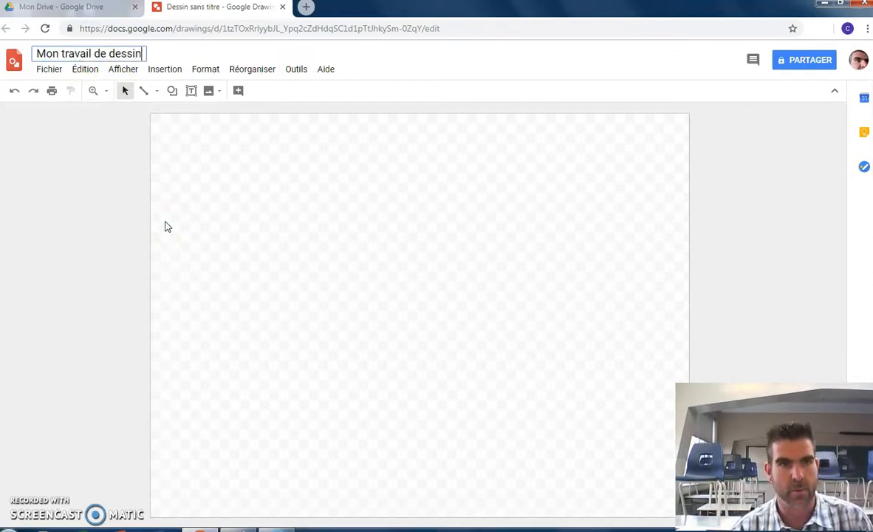
left_click(190, 202)
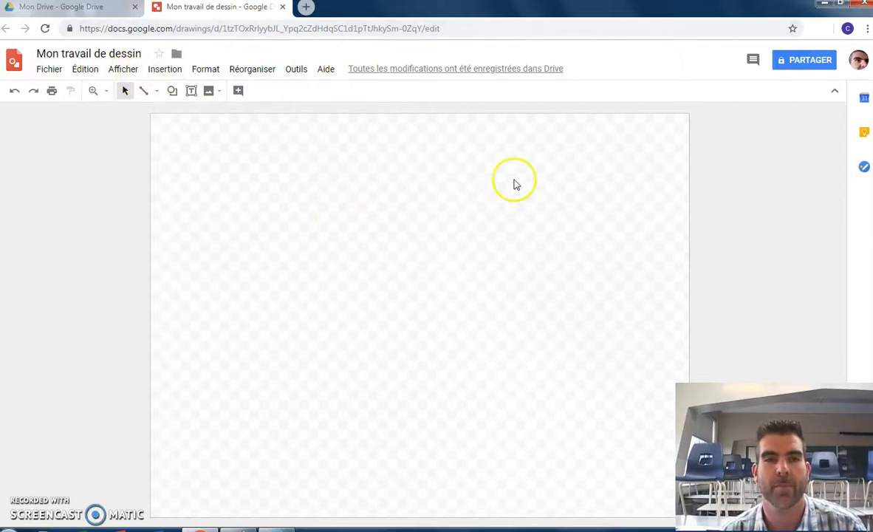
- Share the drawing with the suggested contact's e-mail address, granting the Modification permission, and send the invitation
left_click(816, 65)
type("c")
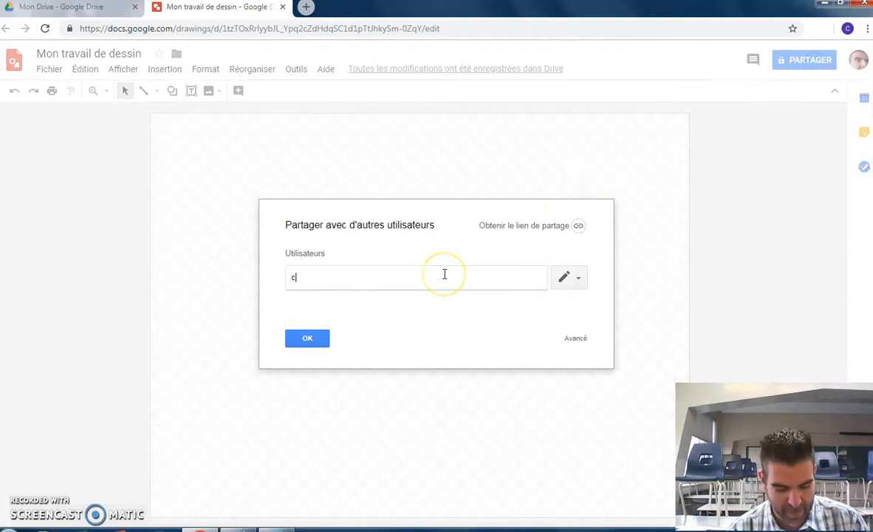
type("gr")
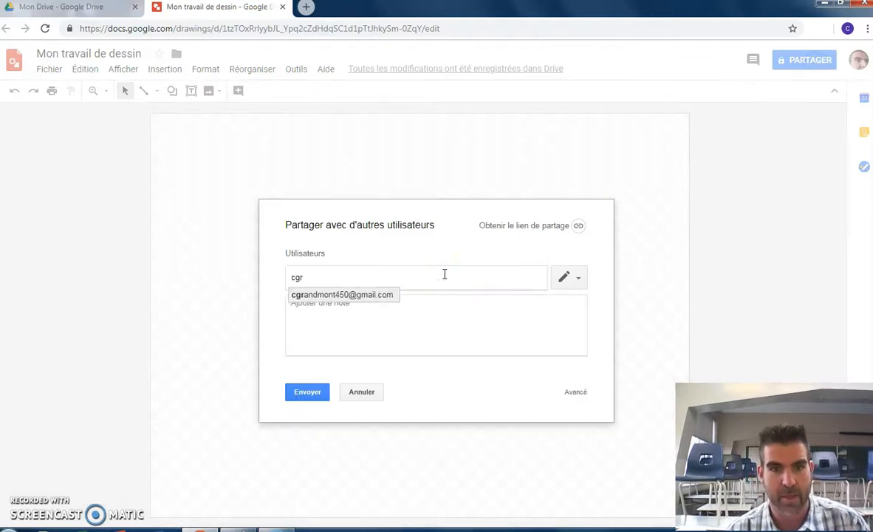
left_click(344, 295)
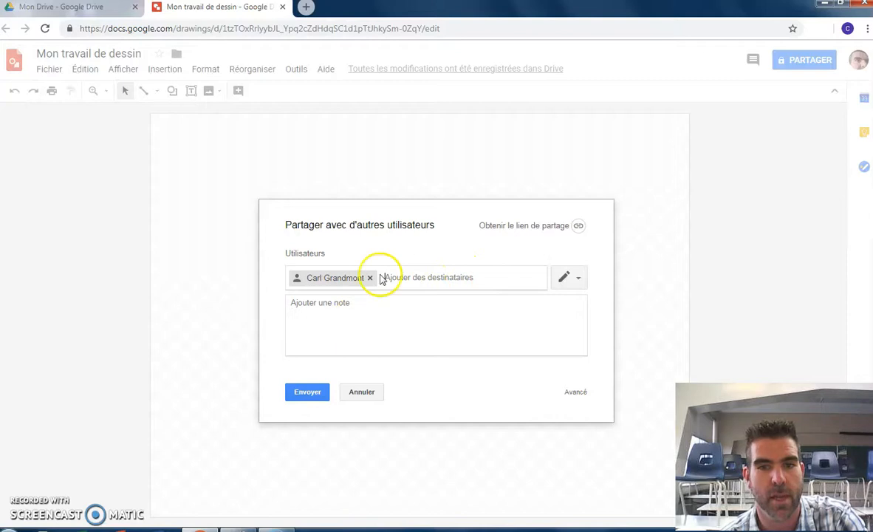
left_click(582, 283)
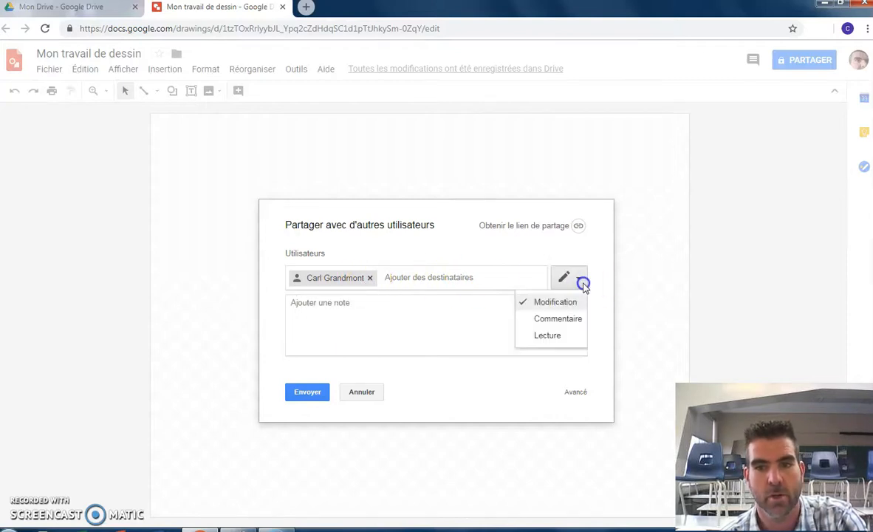
left_click(569, 303)
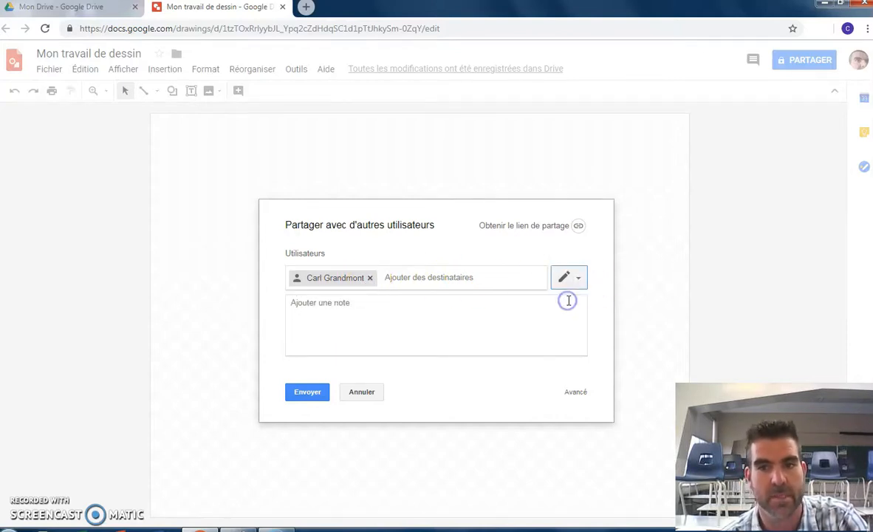
left_click(313, 393)
left_click(316, 312)
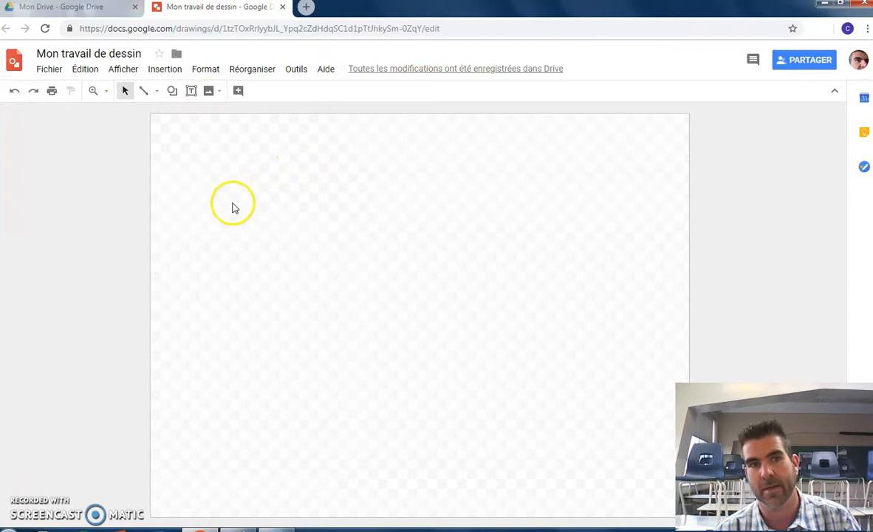
- Draw a wide rounded rectangle near the middle of the canvas
left_click(173, 92)
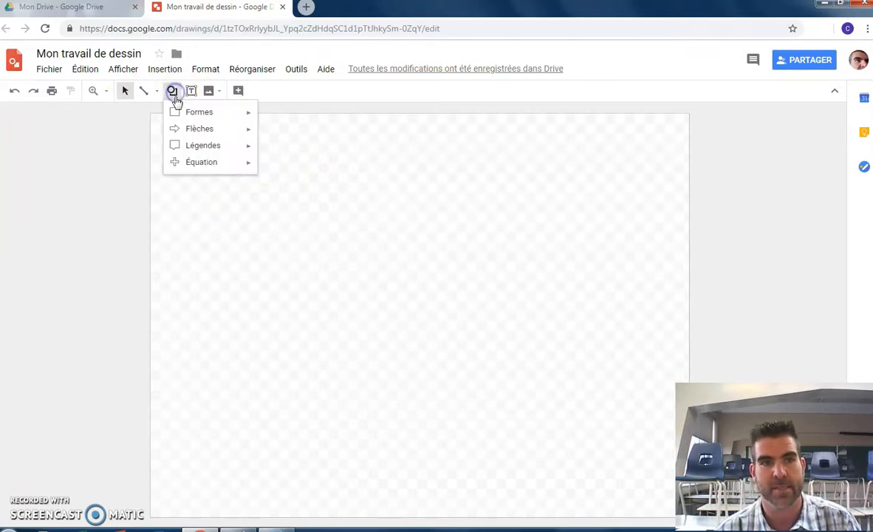
mouse_move(199, 115)
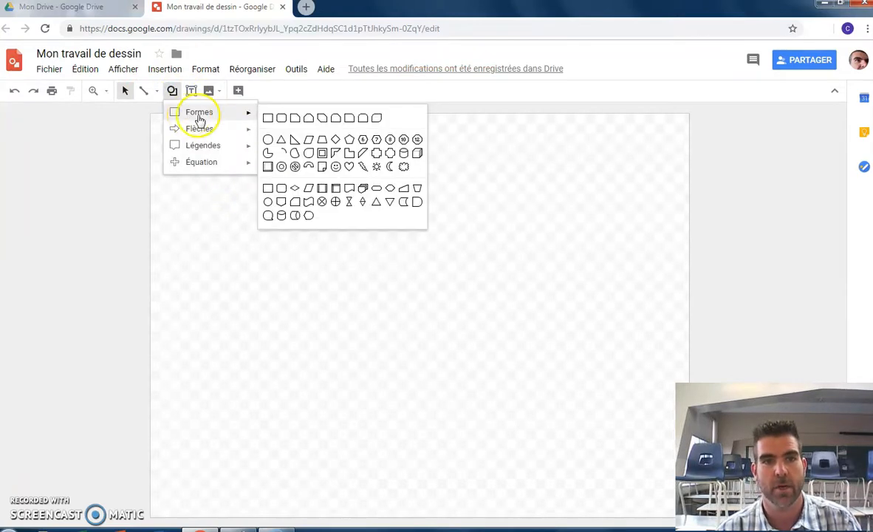
left_click(282, 118)
left_click_drag(328, 276, 505, 356)
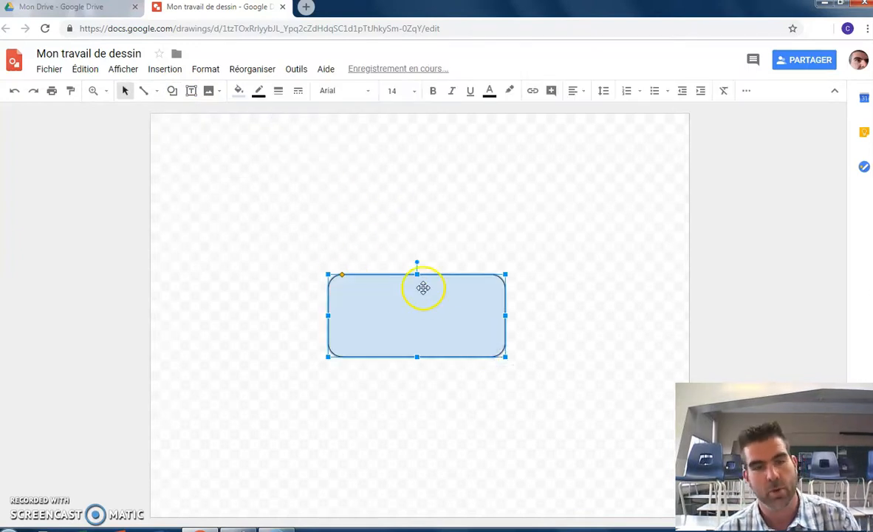
- Fill the rounded rectangle with red, give it a thicker light yellow outline and move it slightly higher on the canvas
left_click(239, 90)
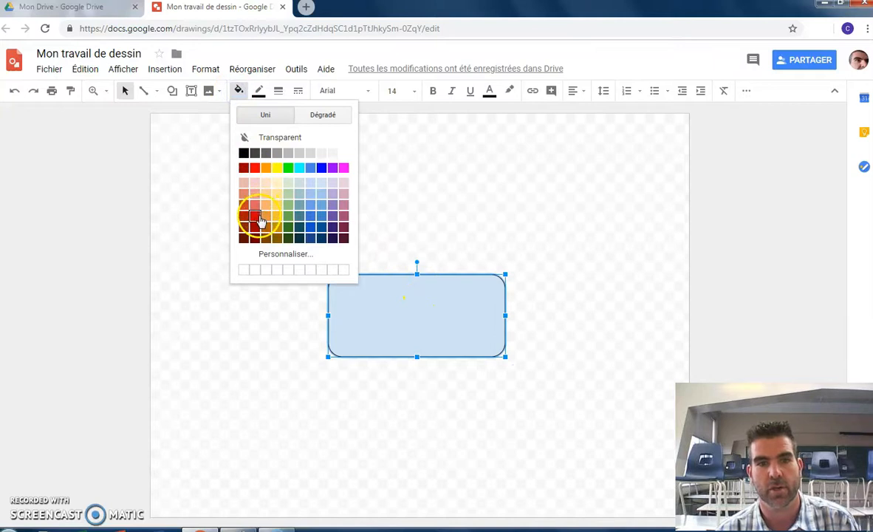
left_click(255, 217)
left_click(263, 89)
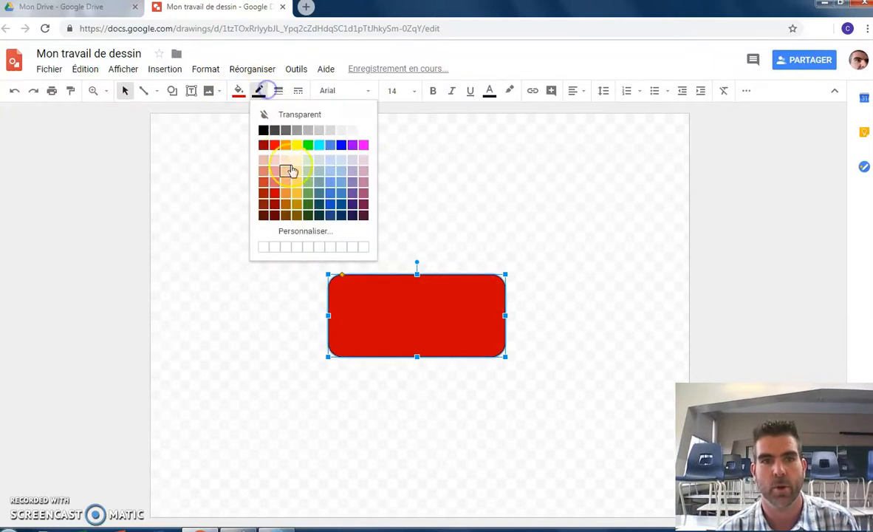
left_click(296, 170)
left_click(279, 90)
left_click(298, 145)
left_click_drag(421, 287, 417, 260)
left_click(255, 182)
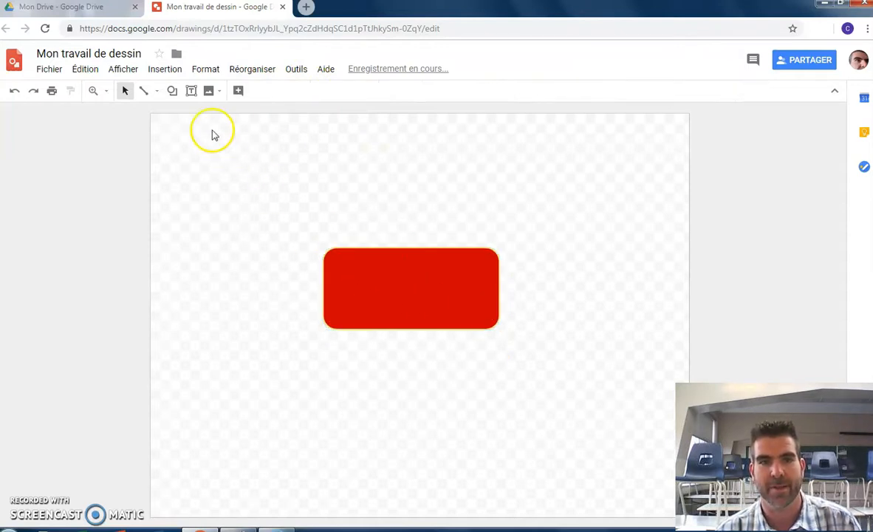
- Add a text box reading "Mon texte" and place it over the red rounded rectangle
left_click(190, 90)
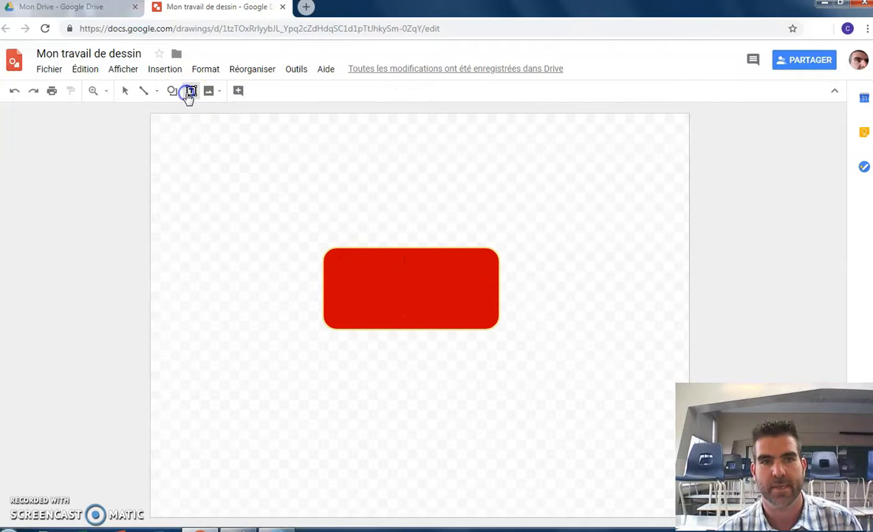
left_click_drag(209, 154, 287, 204)
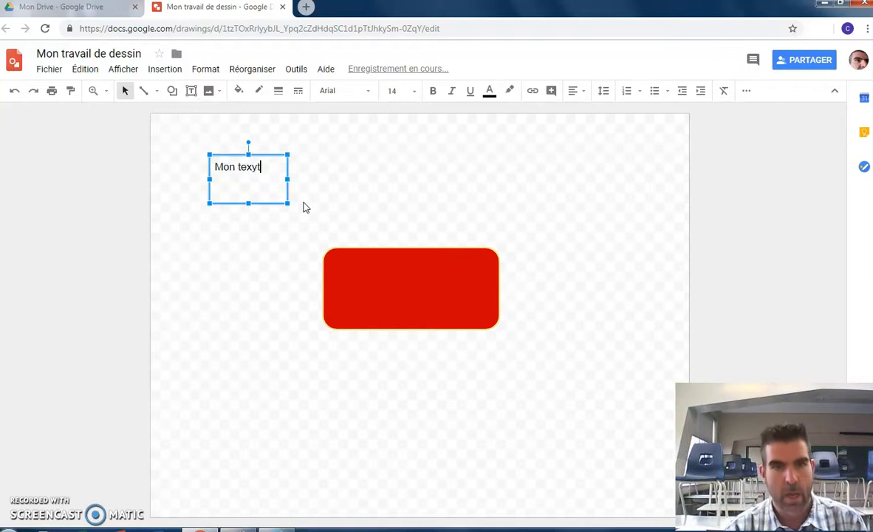
type("Mon texte")
left_click_drag(258, 155, 429, 277)
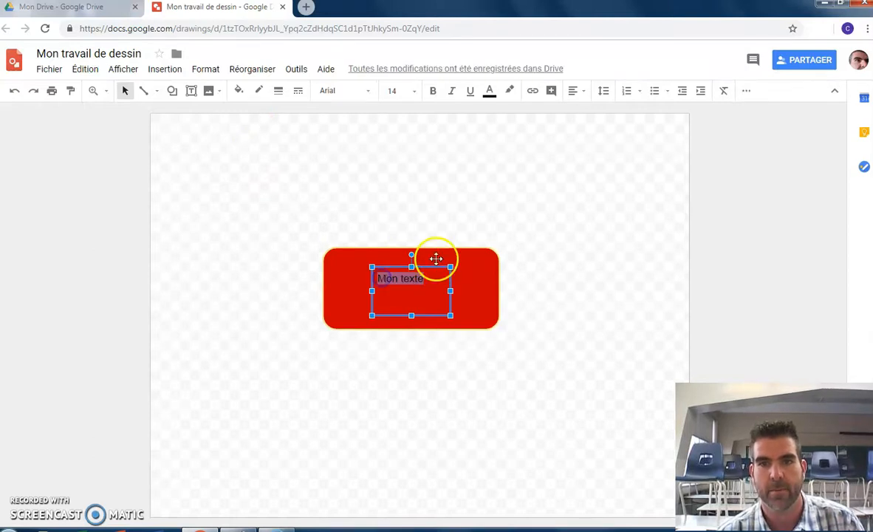
- Format the "Mon texte" text as light yellow-orange, bold and size 24
left_click(497, 98)
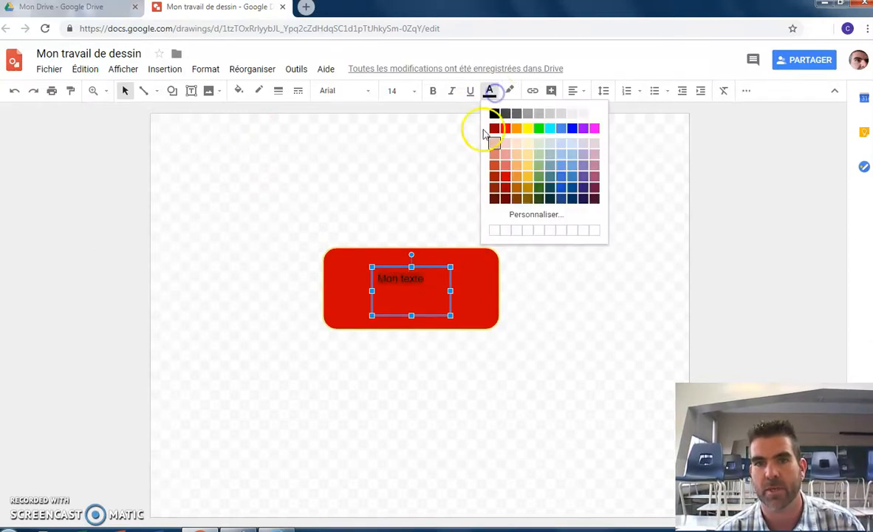
left_click(528, 169)
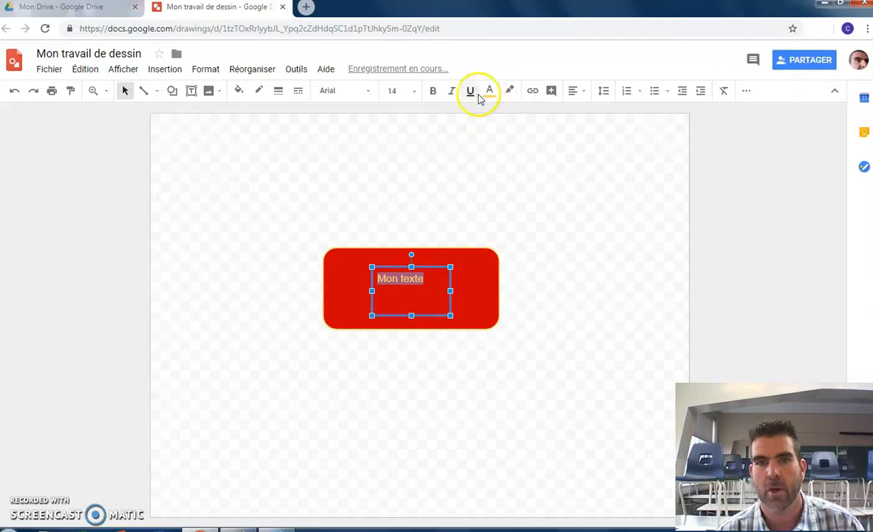
left_click(413, 91)
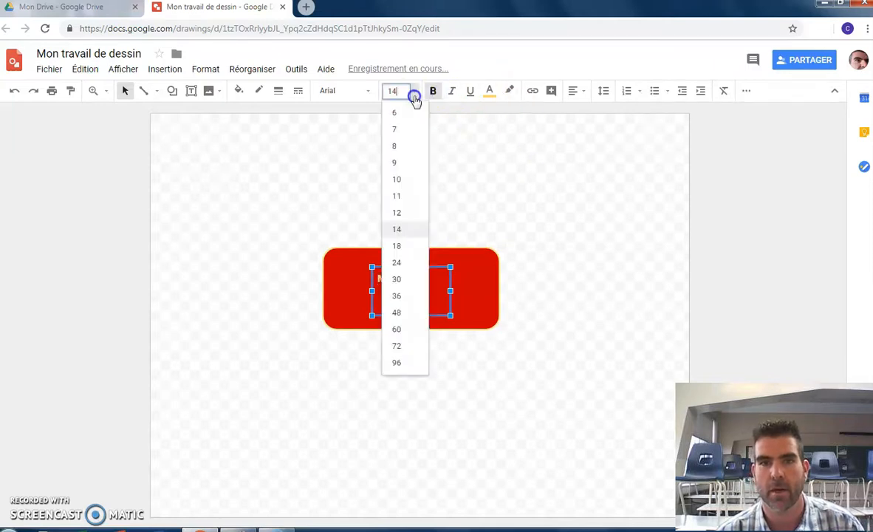
left_click(396, 262)
- Widen the "Mon texte" text box so the text fits on one line and reposition it within the red shape
left_click_drag(451, 291, 491, 290)
left_click_drag(450, 266, 425, 263)
left_click(521, 260)
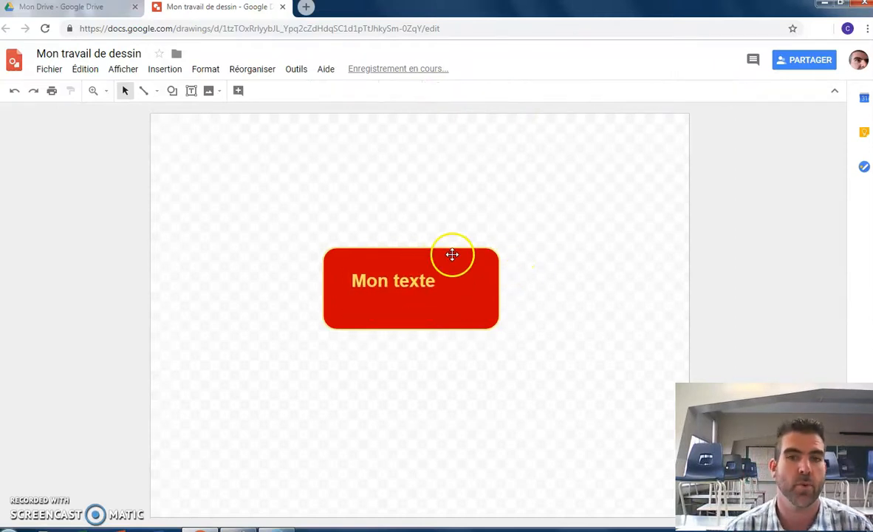
- Draw a small circle near the upper-left corner of the canvas
left_click(172, 91)
left_click(190, 112)
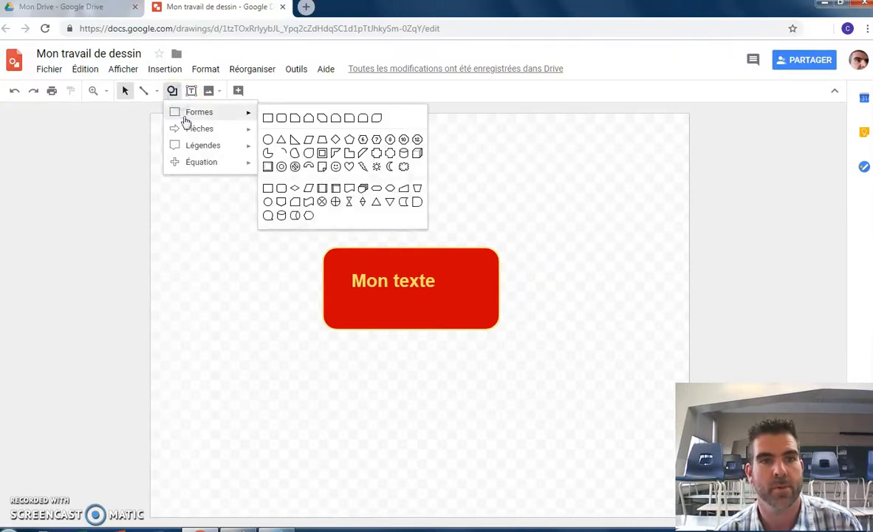
left_click(272, 141)
left_click_drag(225, 151, 178, 200)
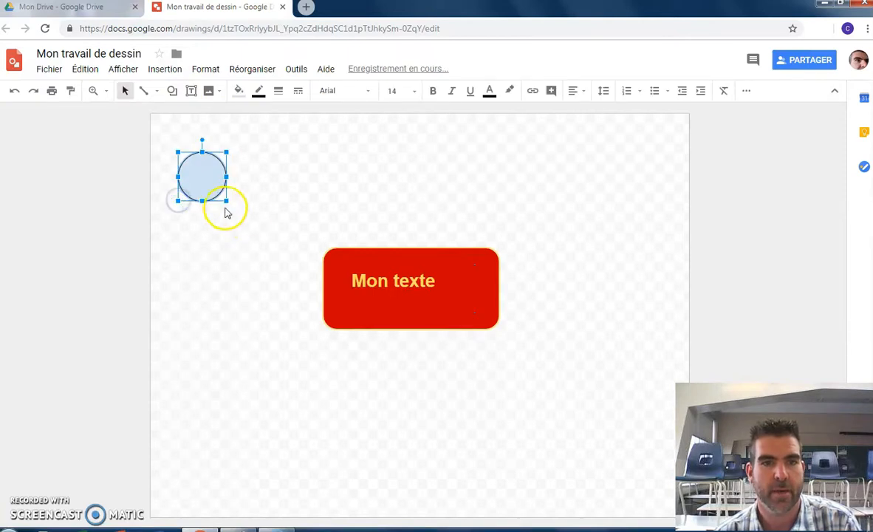
left_click(320, 203)
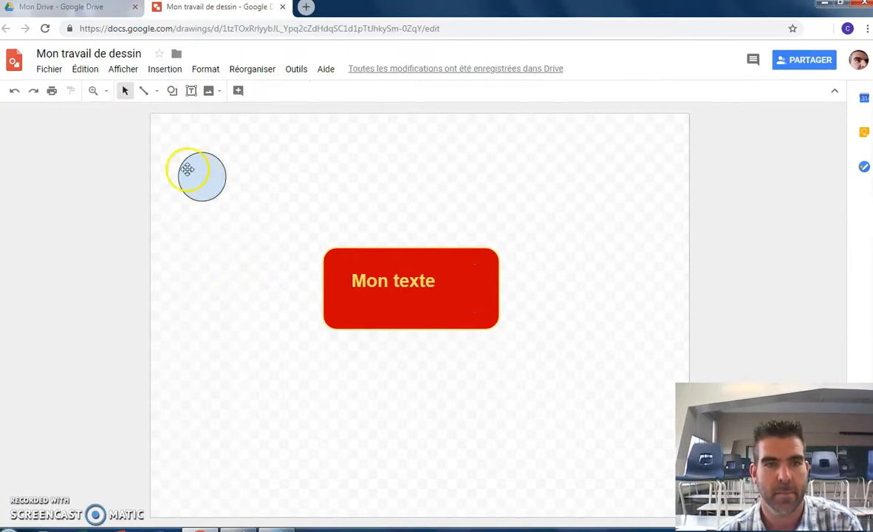
- Draw a straight line (Trait) from the circle's right connection point to the middle of the red rectangle's top edge
left_click(155, 92)
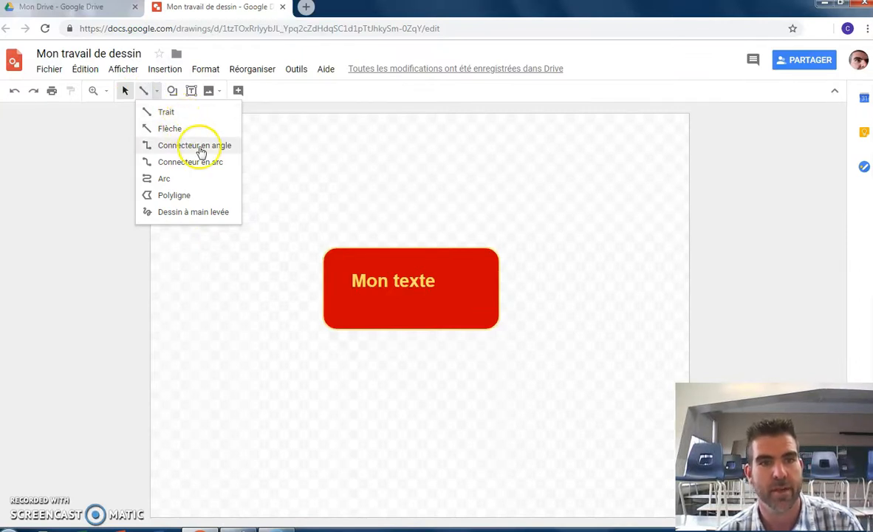
left_click(166, 112)
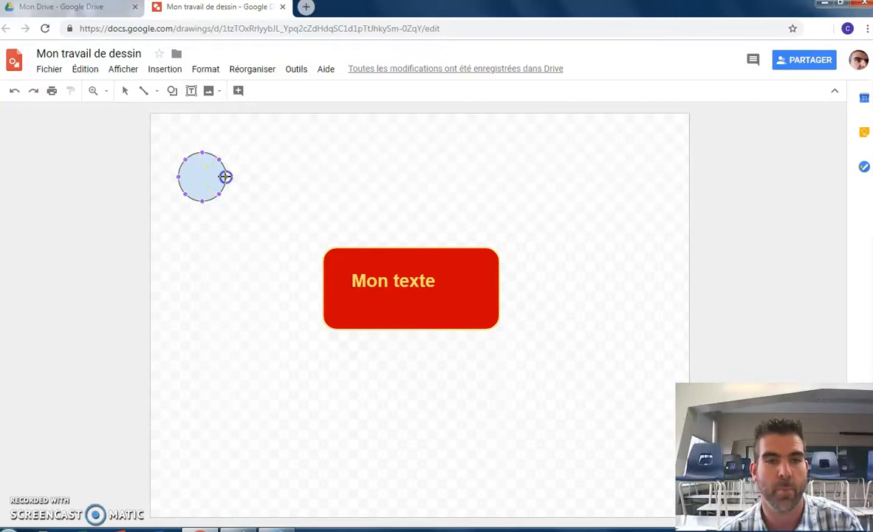
left_click_drag(398, 223, 412, 244)
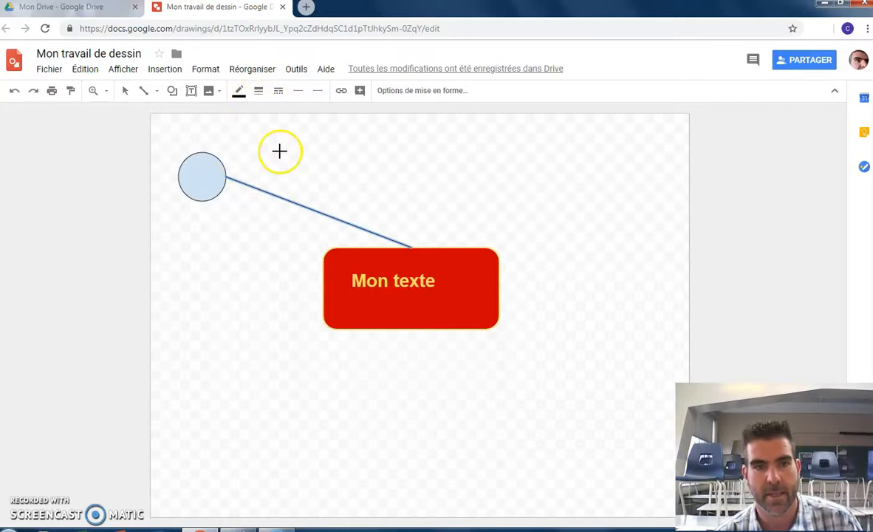
- Set the straight connecting line to light red with a thickness of 4 px
left_click(238, 91)
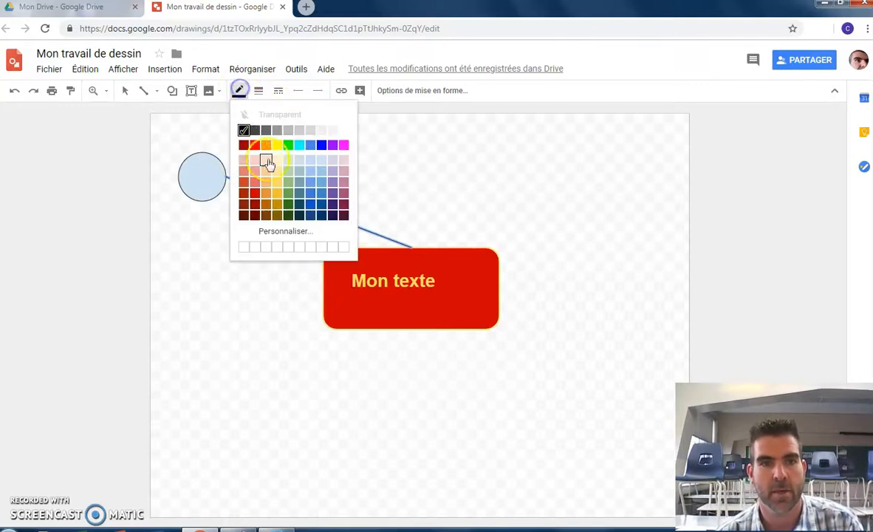
left_click(255, 184)
left_click(259, 92)
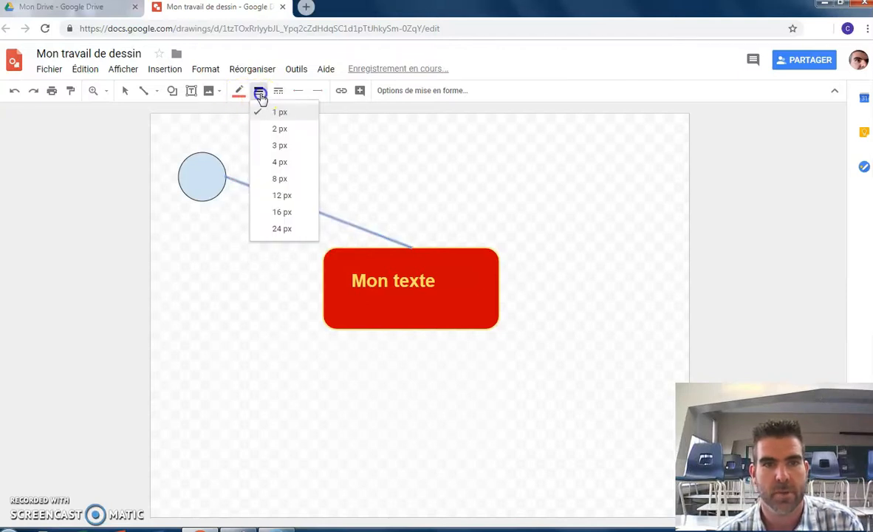
left_click(280, 163)
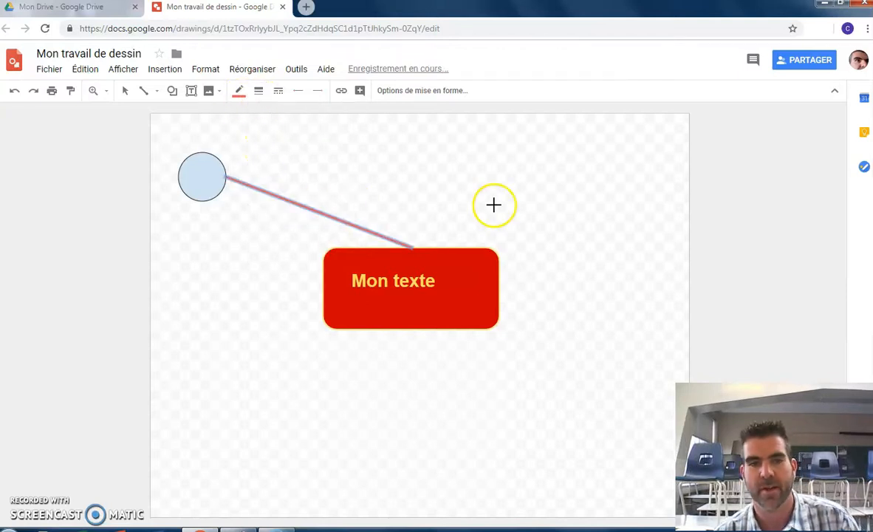
- Connect the circle's bottom point to the middle of the red rectangle's bottom edge with a curved connector (Connecteur en arc)
left_click(156, 92)
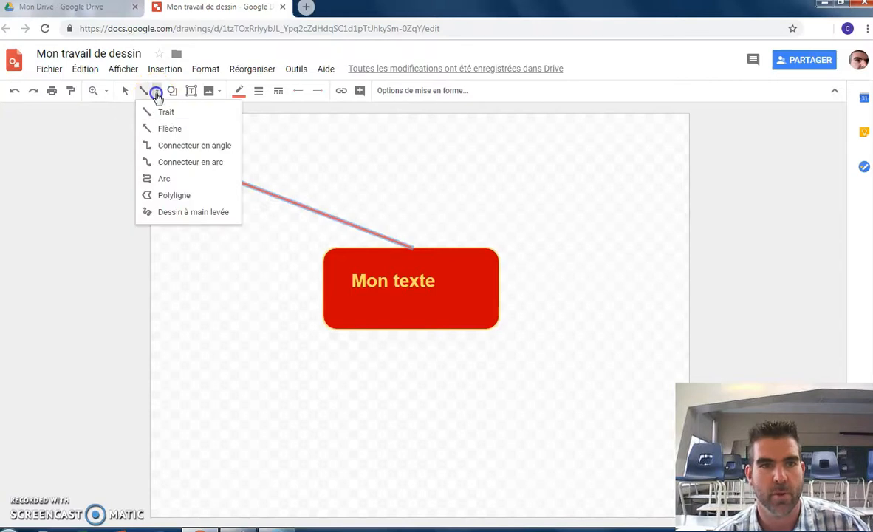
left_click(209, 164)
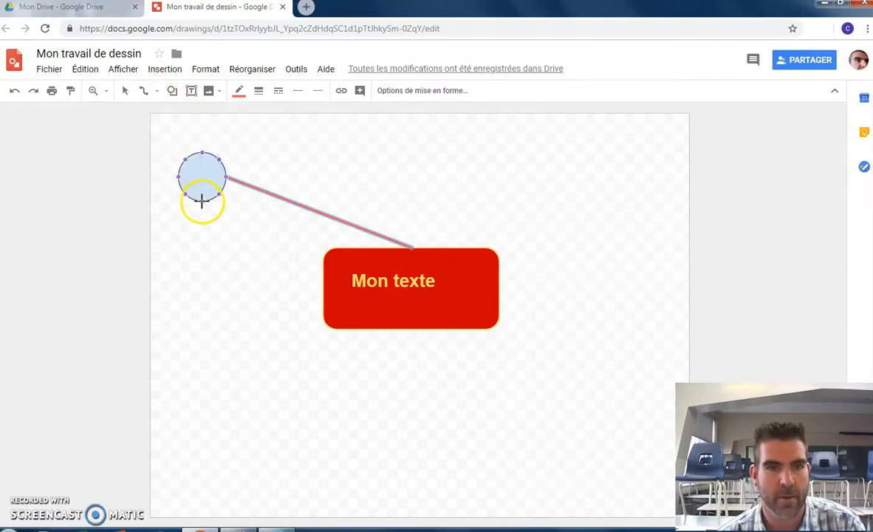
left_click_drag(309, 369, 413, 331)
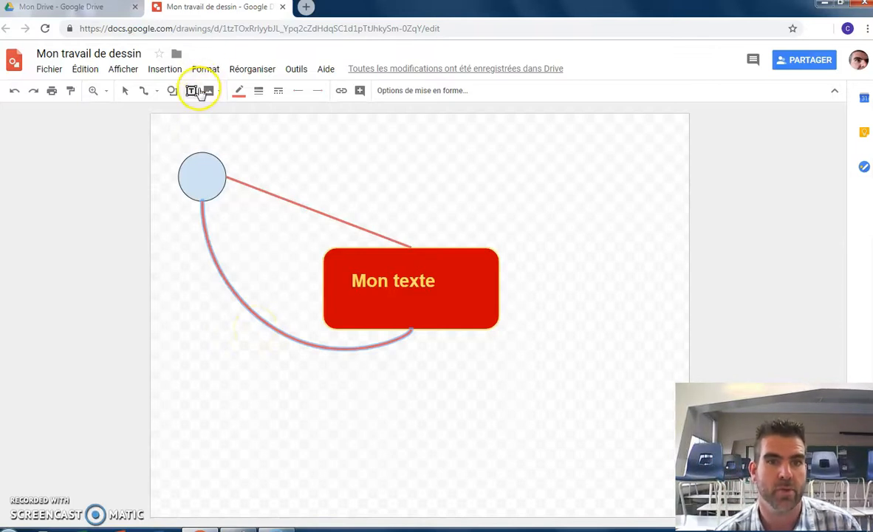
- Insert a text box on the canvas above the red rectangle
left_click(345, 156)
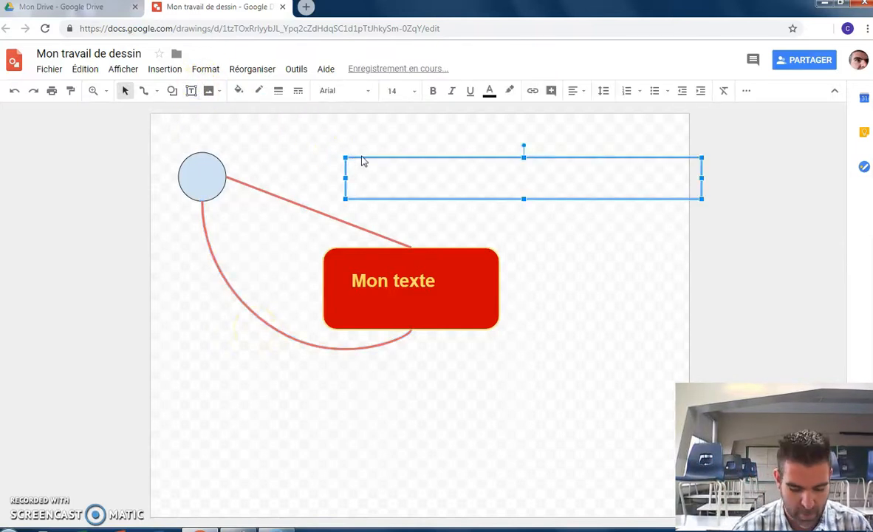